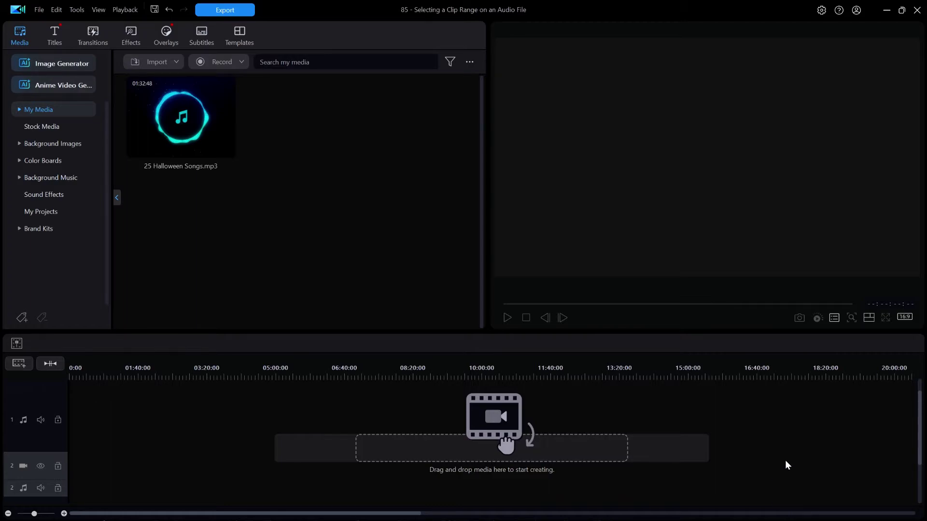
- Place 25 Halloween Songs.mp3 at the start of audio track 1 and remove all existing timeline markers
left_click_drag(191, 125, 62, 424)
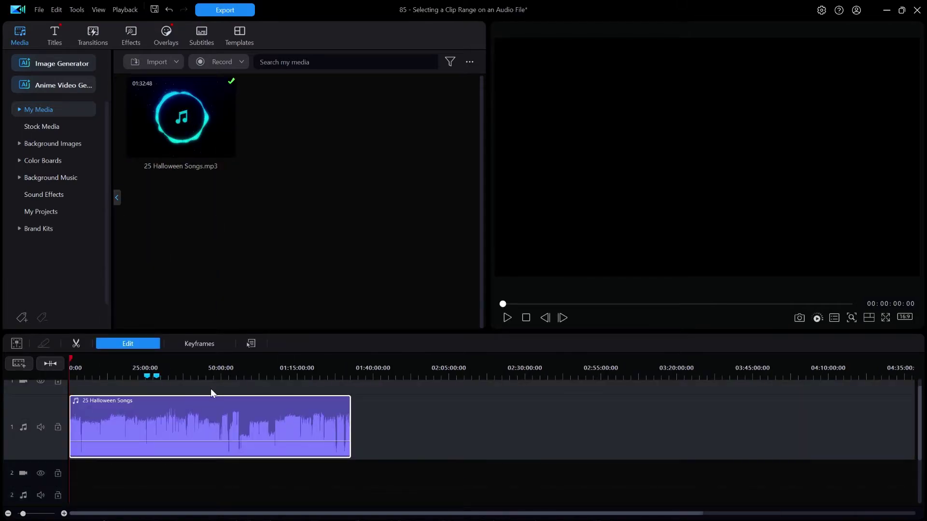
right_click(155, 377)
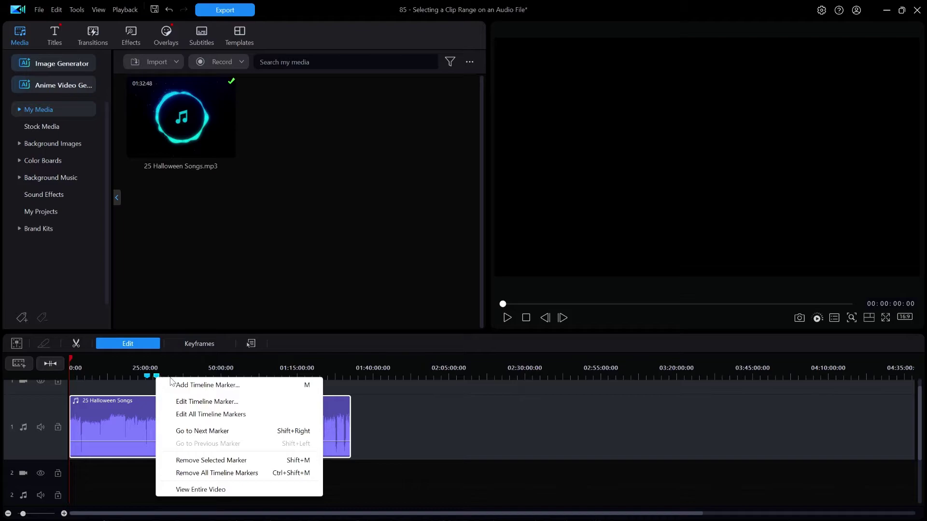
left_click(195, 473)
- Move the playhead to 00:25:36:03, where the desired song starts, and add a timeline marker there
left_click_drag(180, 368, 331, 375)
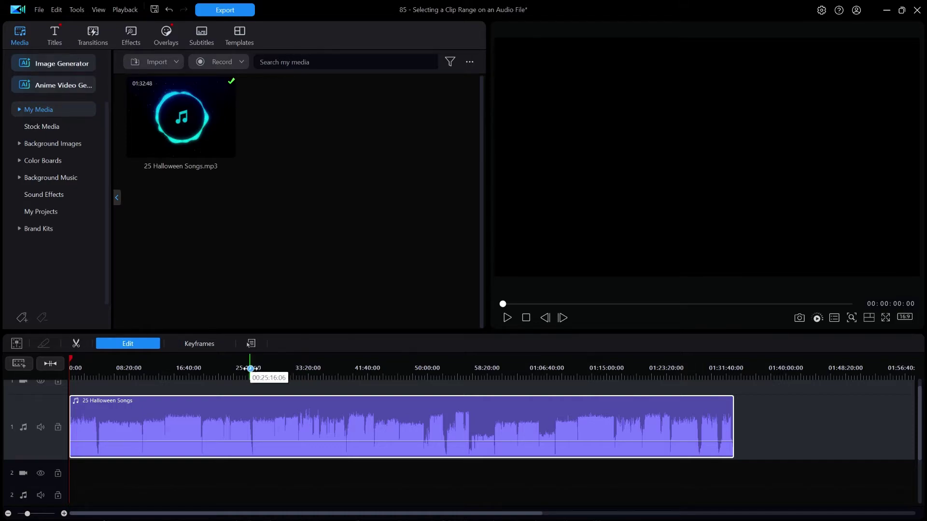
left_click(250, 369)
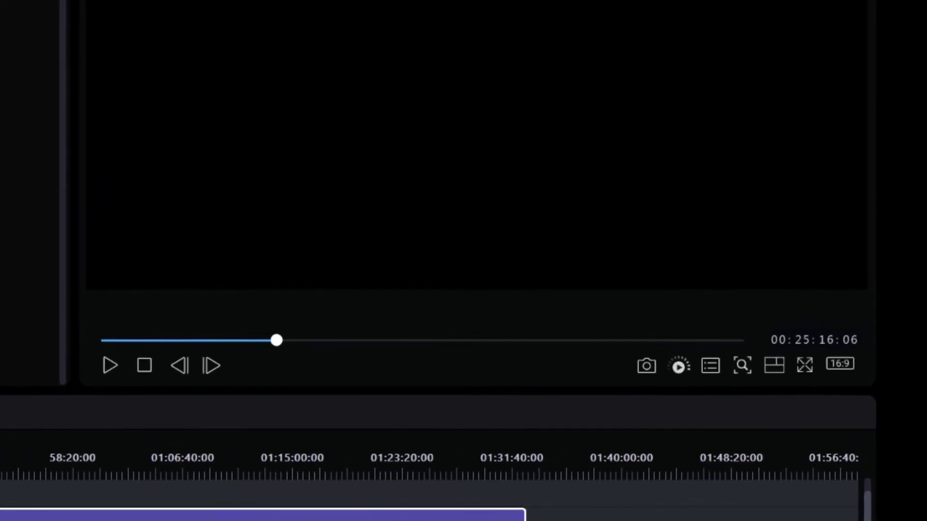
left_click(824, 340)
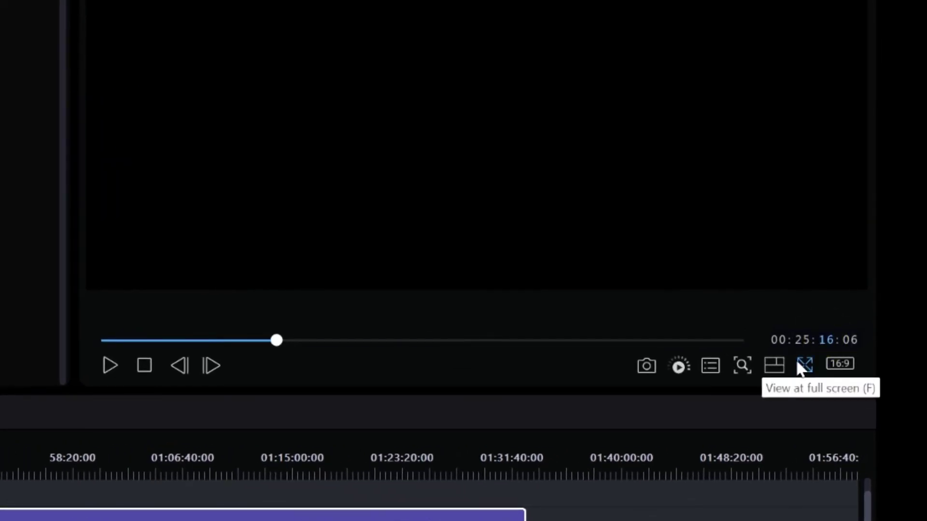
type("36:03")
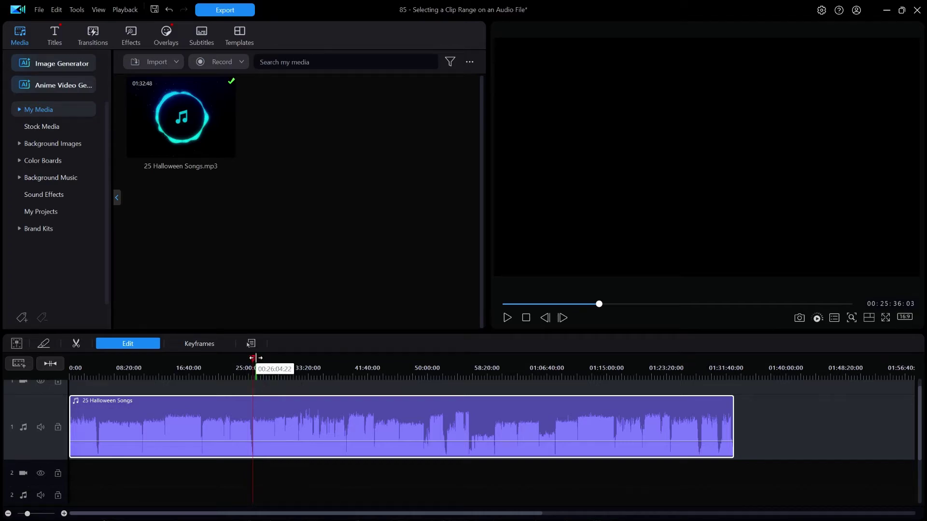
right_click(256, 358)
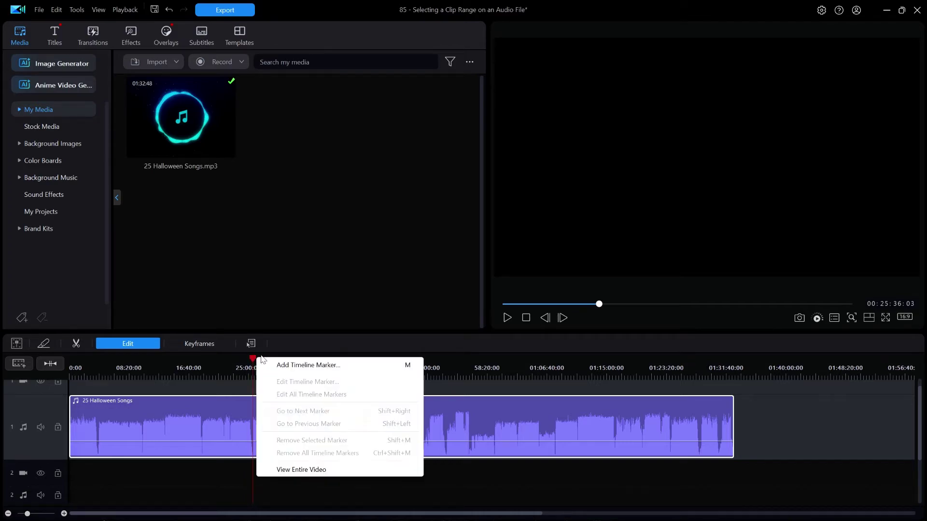
left_click(309, 365)
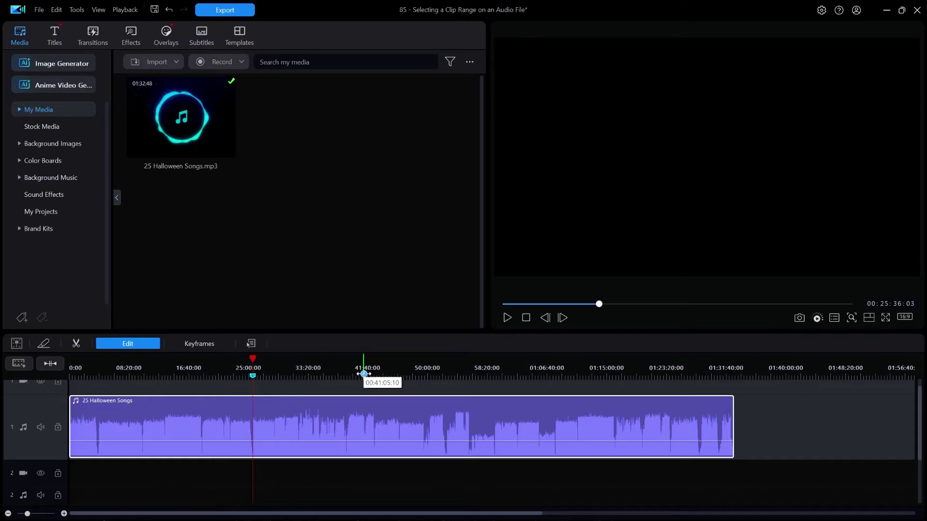
- Place the playhead in the waveform gap at the song's end, 00:28:42:09, and add a second timeline marker
left_click_drag(314, 375, 817, 372)
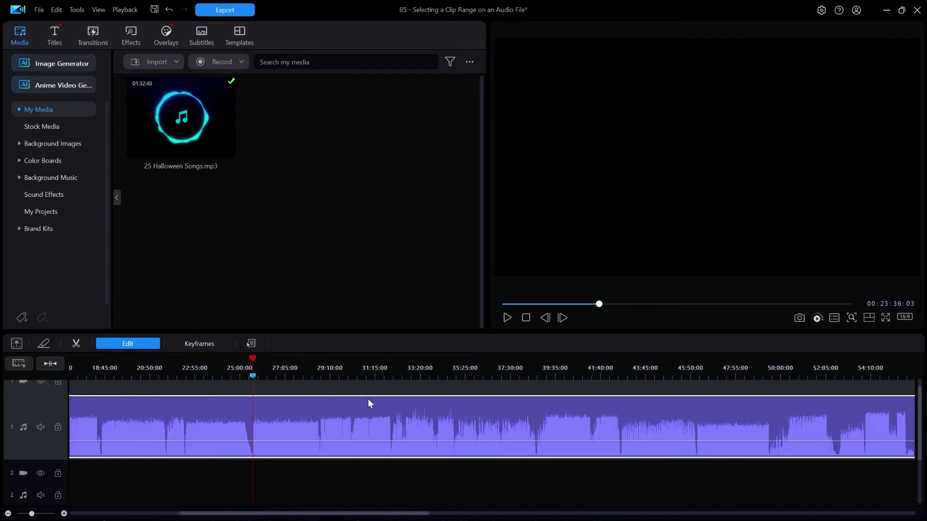
left_click_drag(327, 366, 374, 373)
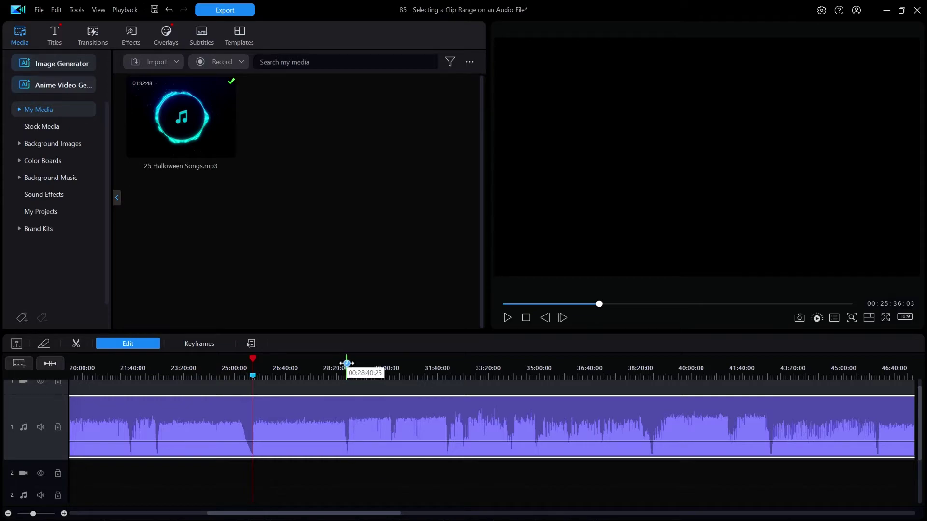
left_click(346, 363)
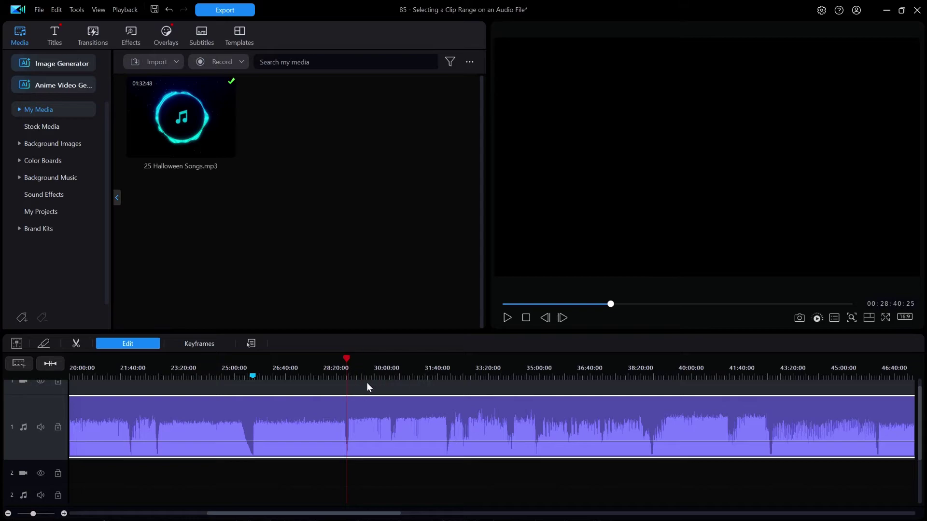
mouse_move(380, 368)
left_mouse_down()
mouse_move(781, 347)
mouse_move(429, 377)
mouse_move(437, 379)
mouse_move(365, 374)
mouse_move(321, 358)
mouse_move(350, 356)
left_mouse_up()
left_click(348, 356)
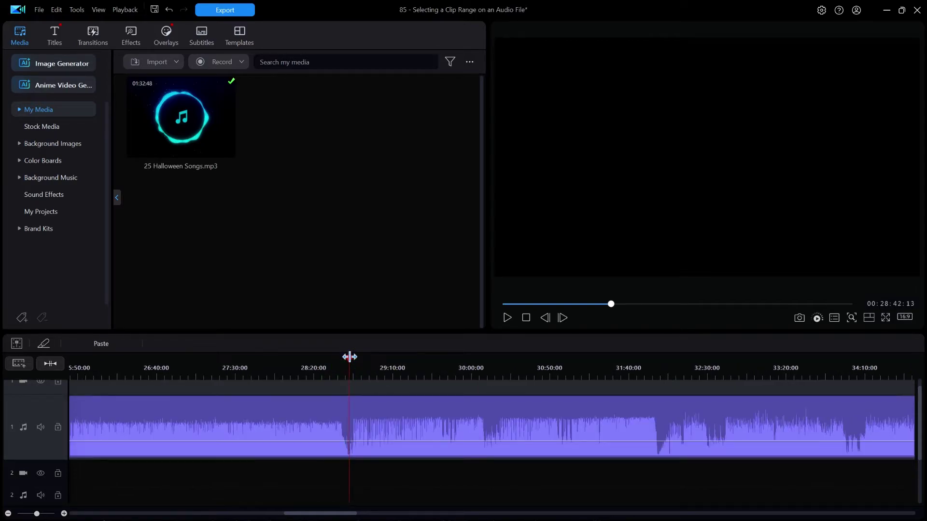
left_click(350, 357)
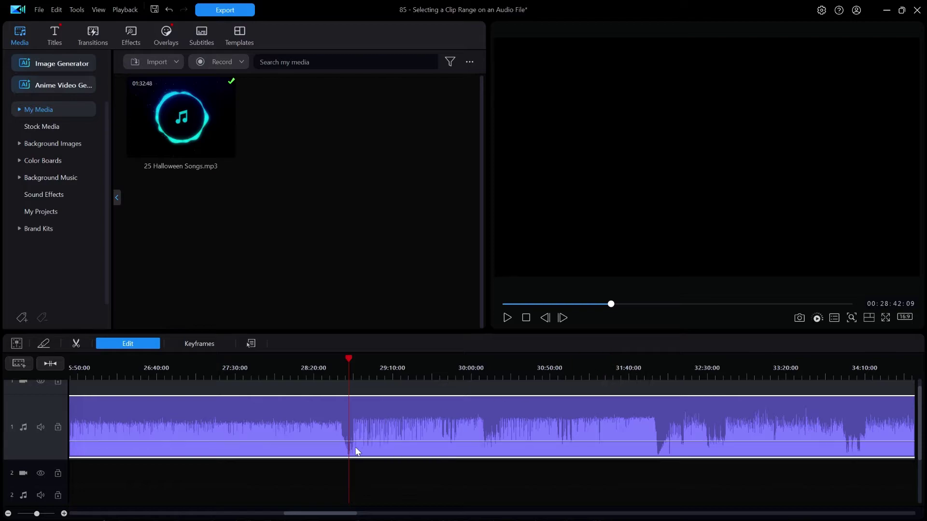
right_click(351, 361)
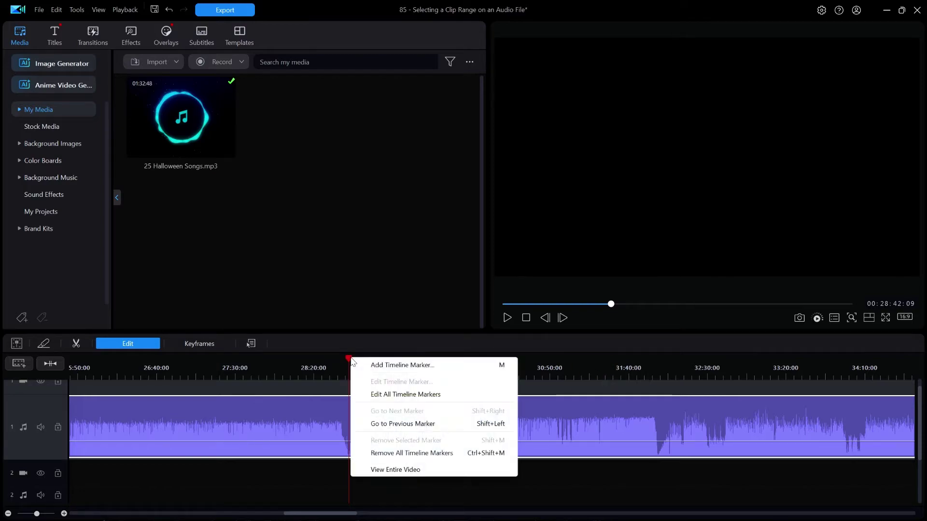
left_click(403, 365)
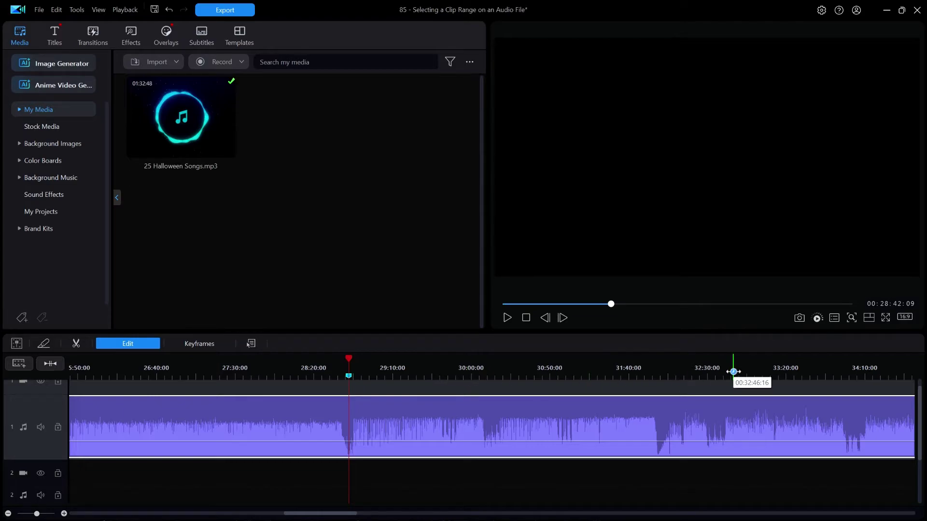
- Start Select Clip Range on the 25 Halloween Songs clip
left_click_drag(737, 378, 370, 380)
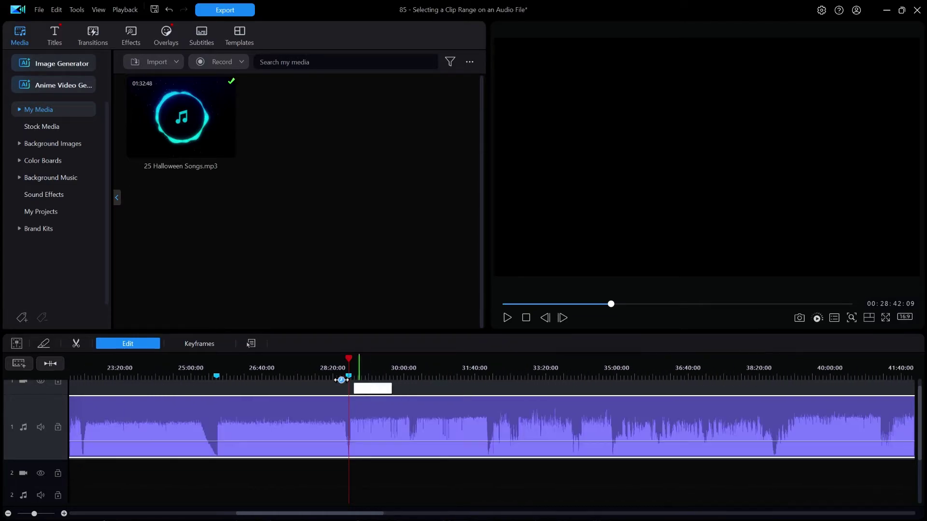
left_click_drag(296, 513, 297, 507)
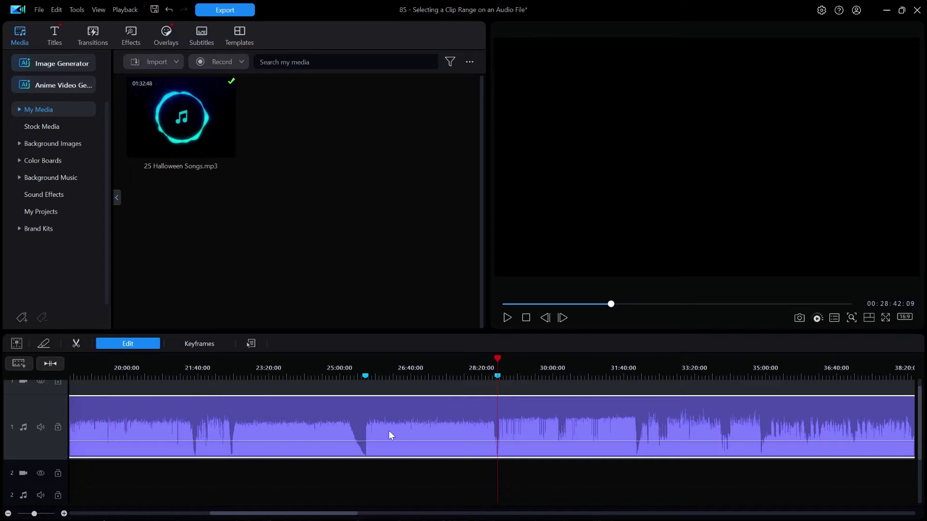
right_click(416, 421)
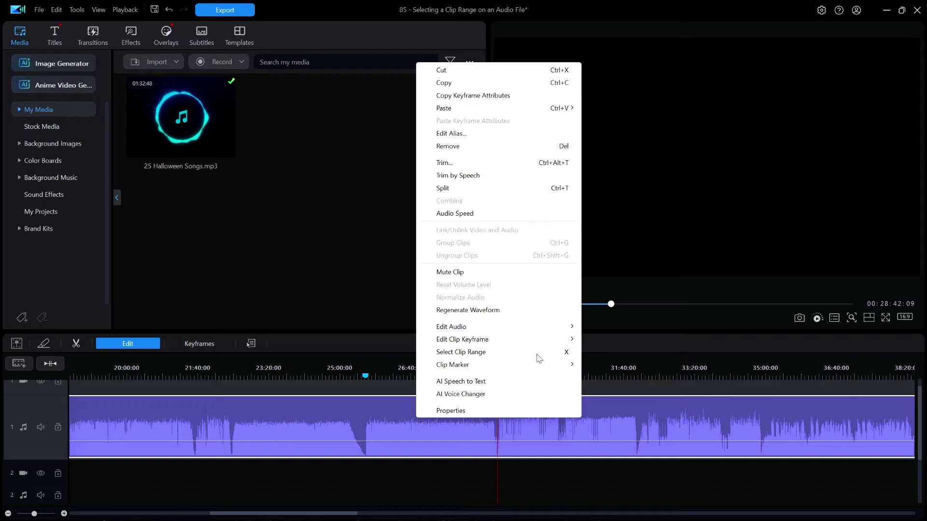
left_click(566, 353)
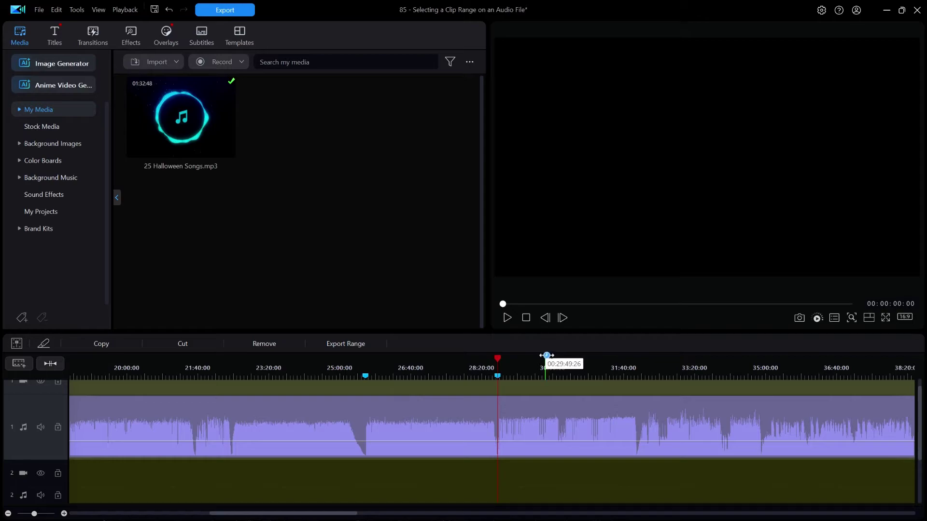
- Set the range start to the first timeline marker at 00:25:36:03 and the range end to the second at 00:28:42:09
left_click_drag(638, 364, 198, 379)
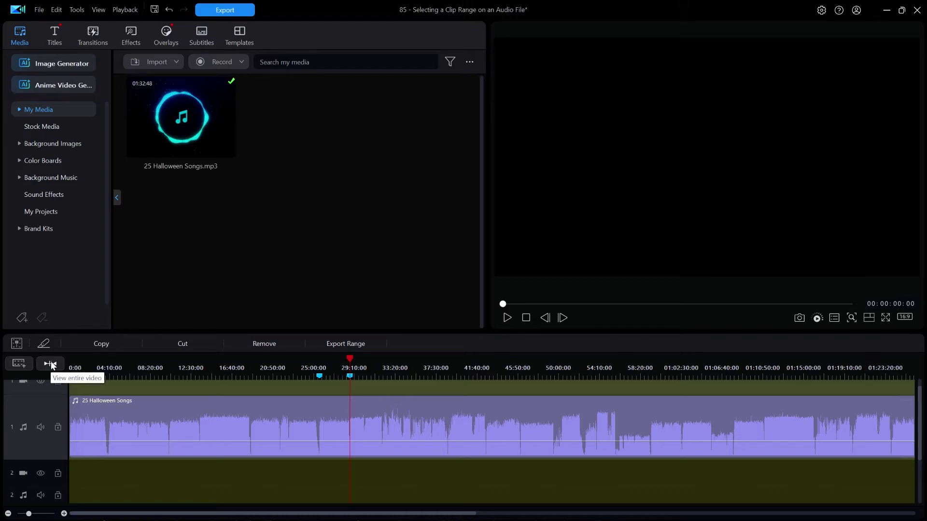
left_click(51, 362)
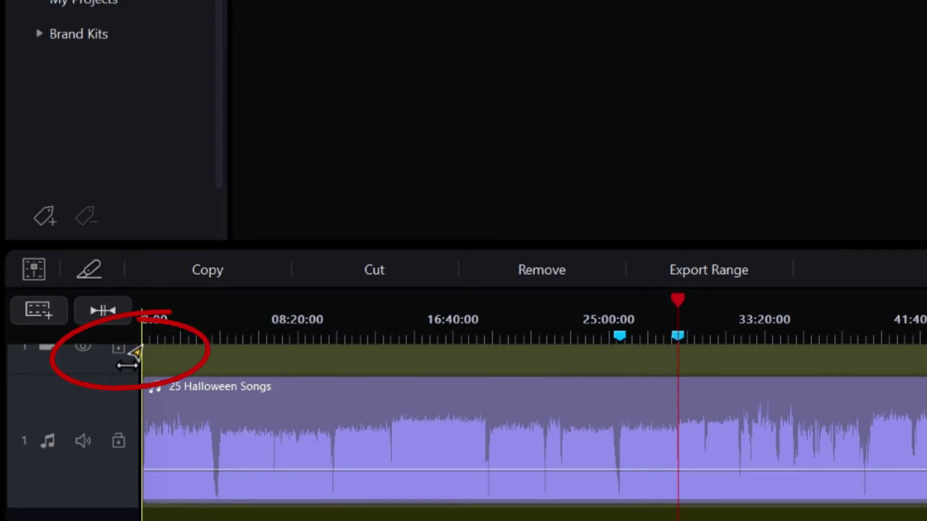
mouse_move(127, 366)
left_mouse_down()
mouse_move(161, 356)
mouse_move(599, 362)
left_mouse_up()
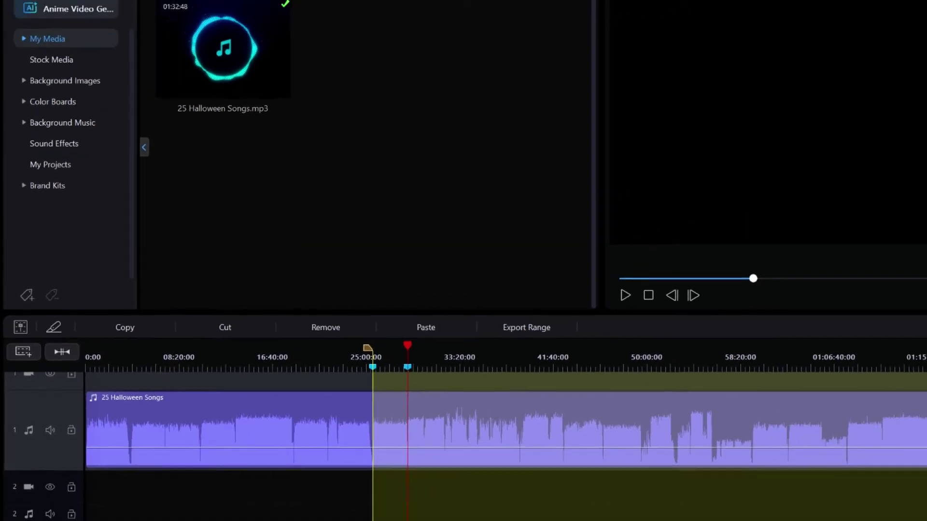
left_click_drag(399, 514, 453, 515)
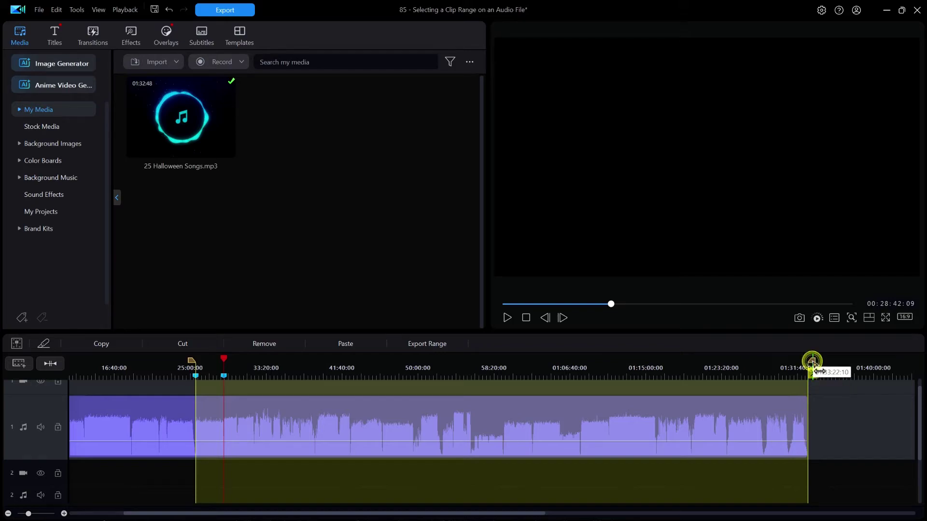
left_click_drag(778, 366, 225, 375)
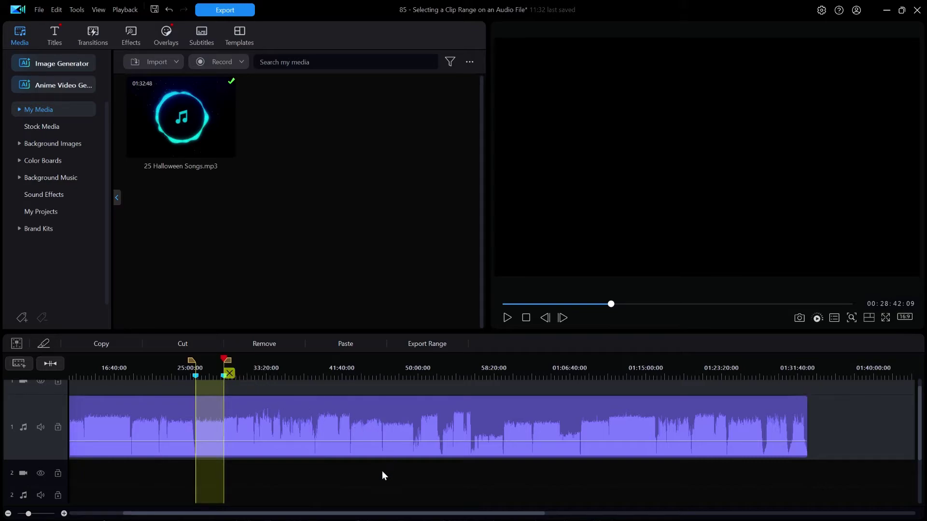
- Try moving the selected range to the end of audio track 1 by cutting and pasting it
left_click_drag(288, 366, 507, 373)
left_click_drag(333, 513, 292, 514)
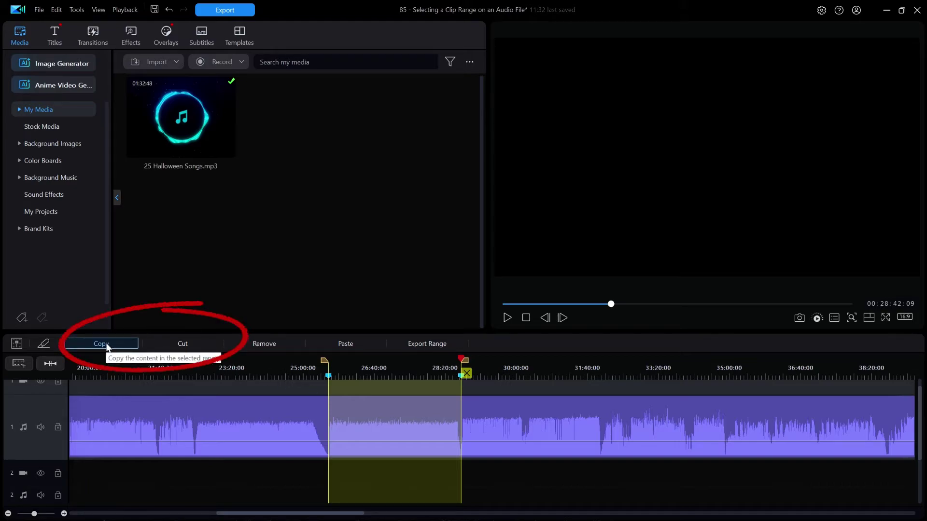
left_click(182, 344)
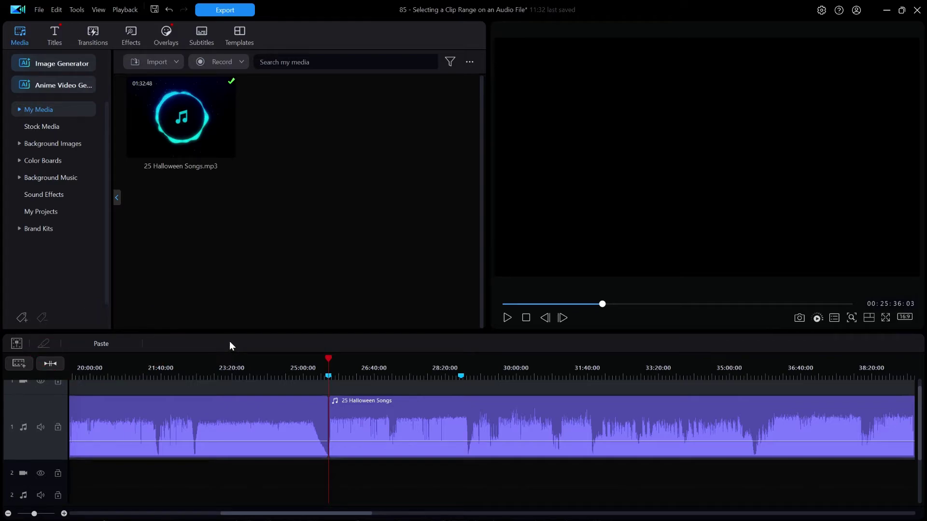
key("End")
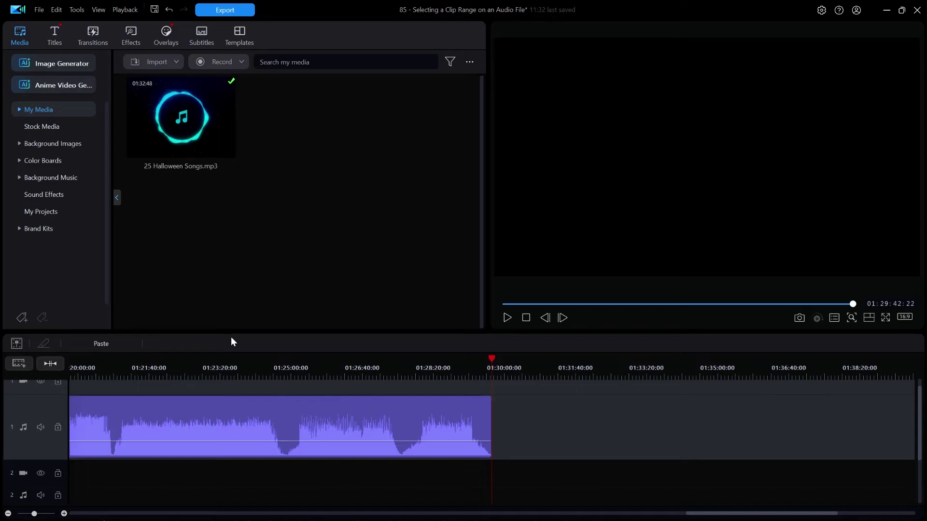
left_click(121, 343)
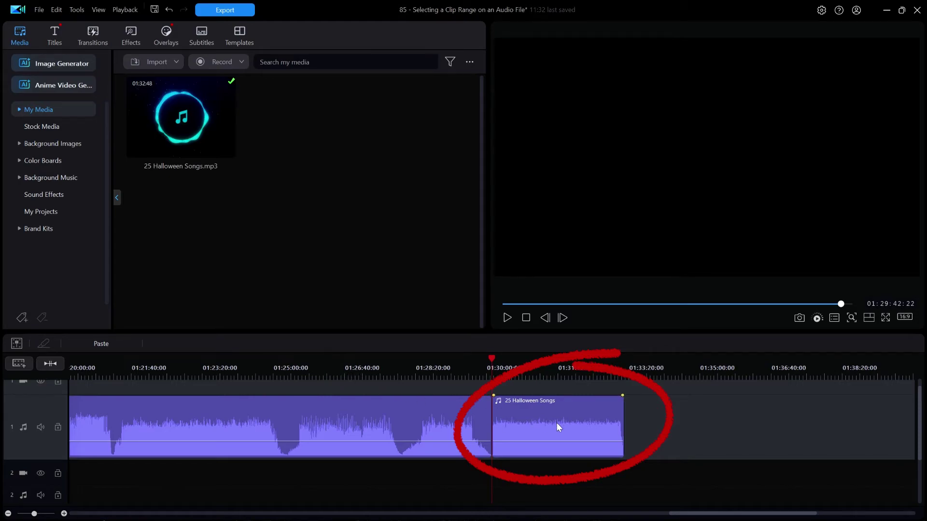
key("ctrl+z")
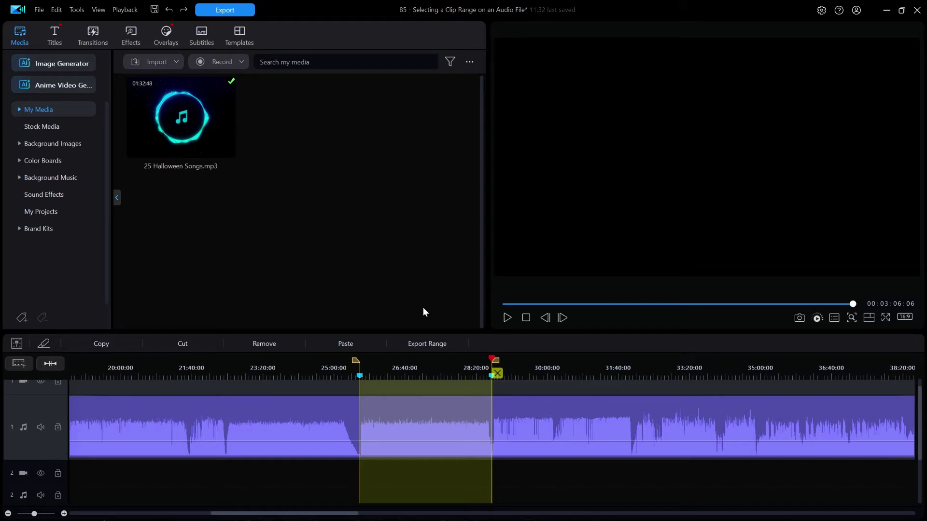
- Export the selected range as an M4A audio file named test in the D:\Test\ folder
left_click(445, 344)
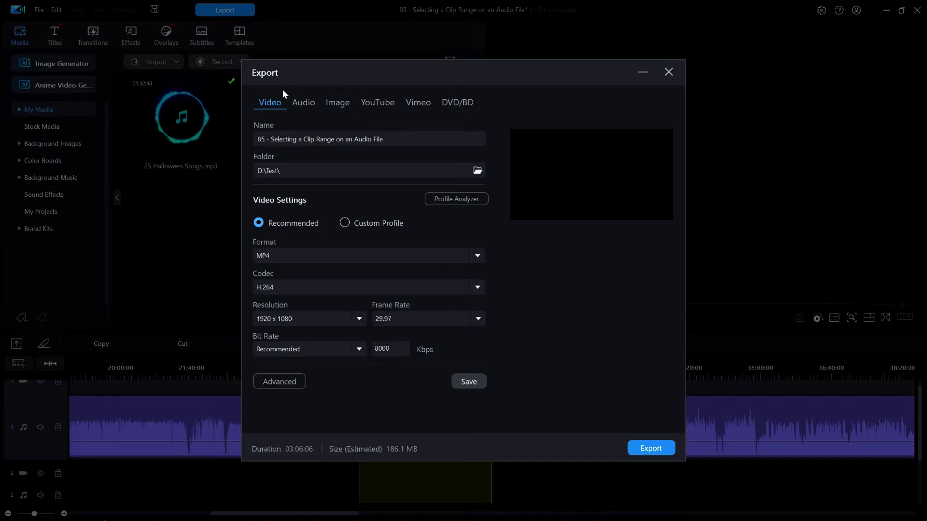
left_click(304, 103)
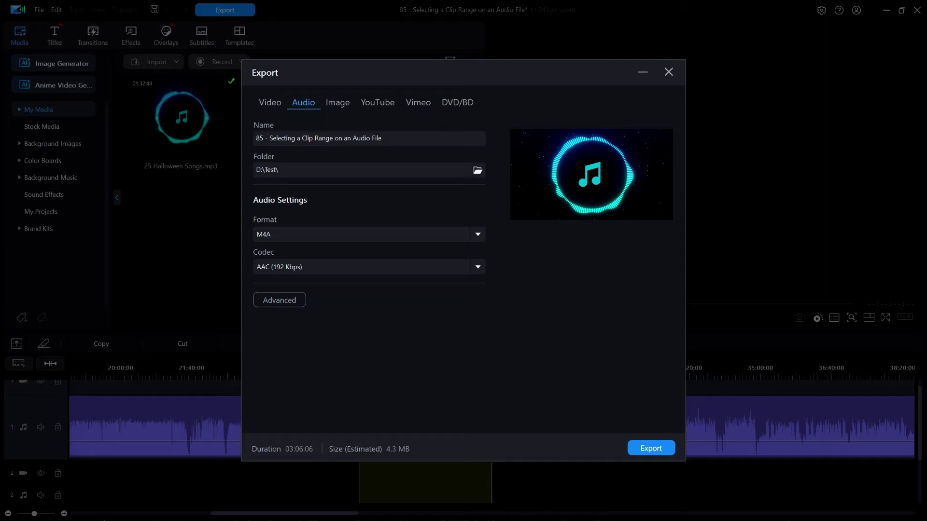
triple_click(394, 138)
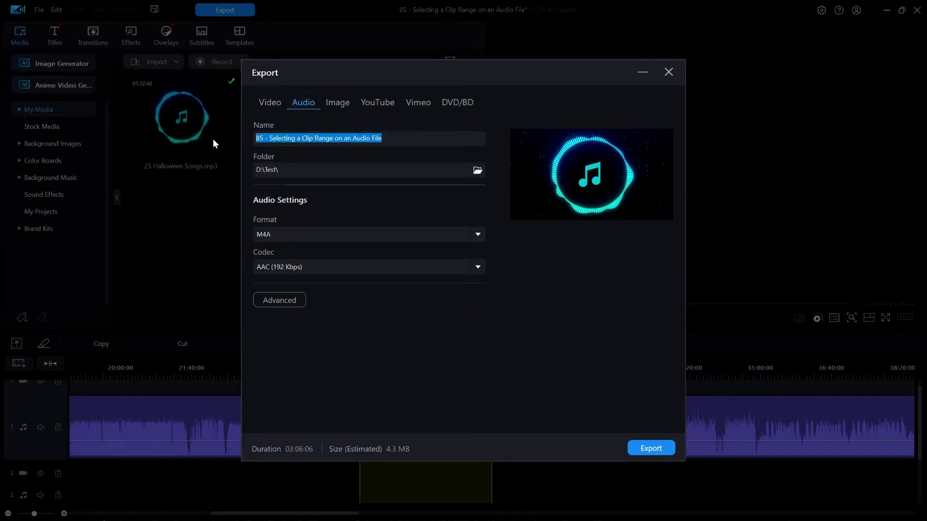
key("BackSpace")
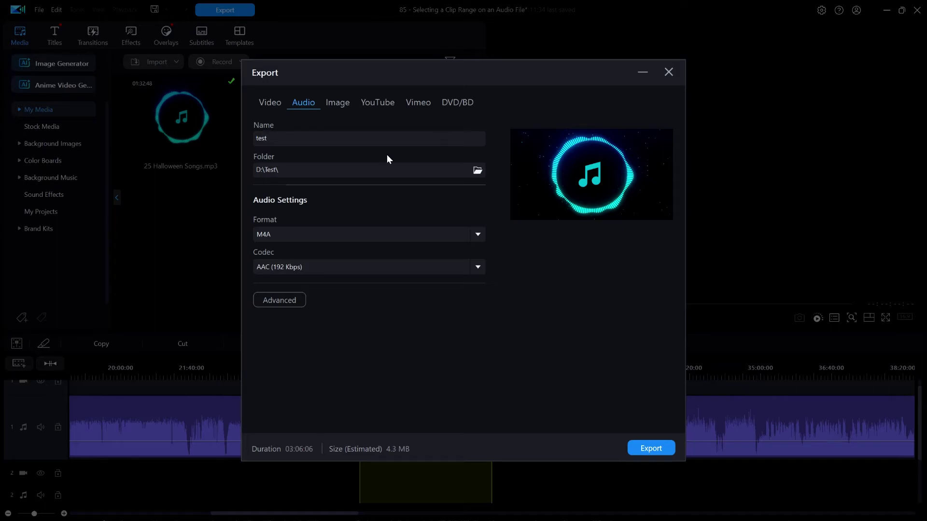
left_click(296, 169)
left_click(639, 448)
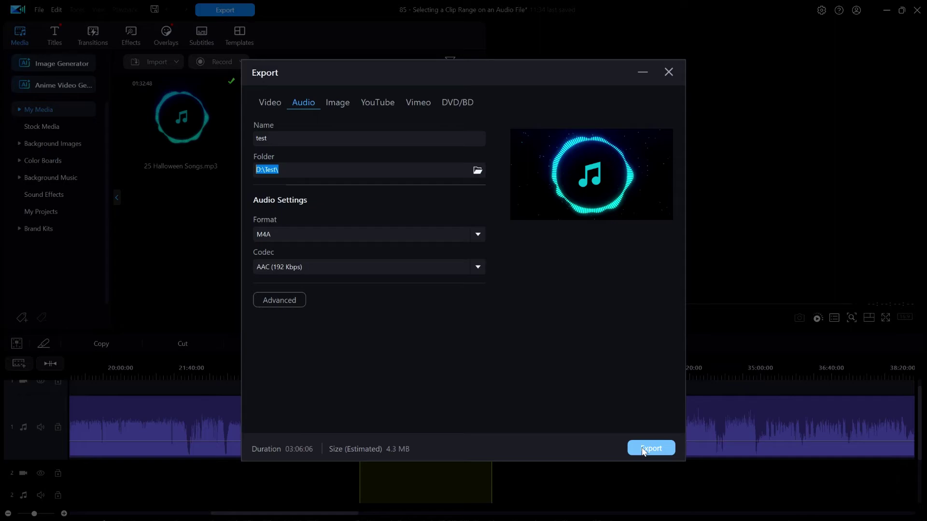
left_click(647, 449)
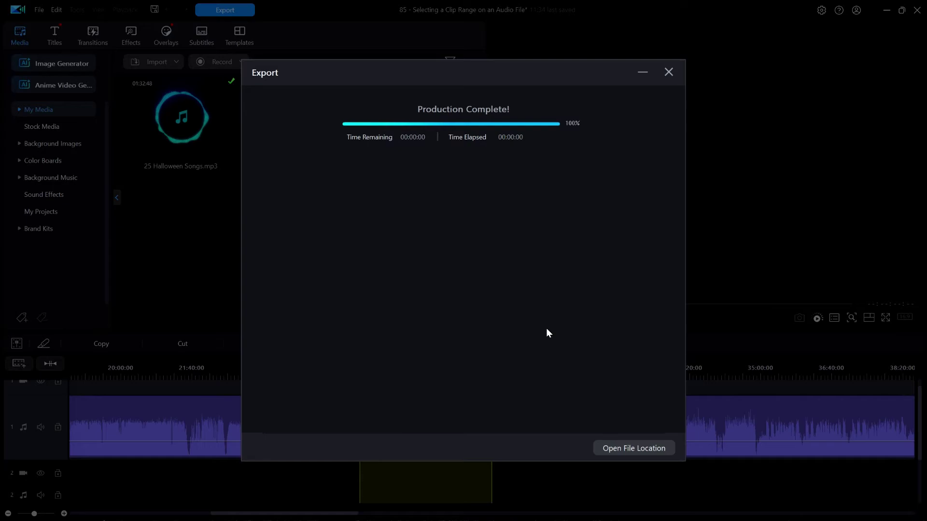
- Open the exported file's folder, play test.m4a to check it, and close the player, folder and export window
left_click(627, 449)
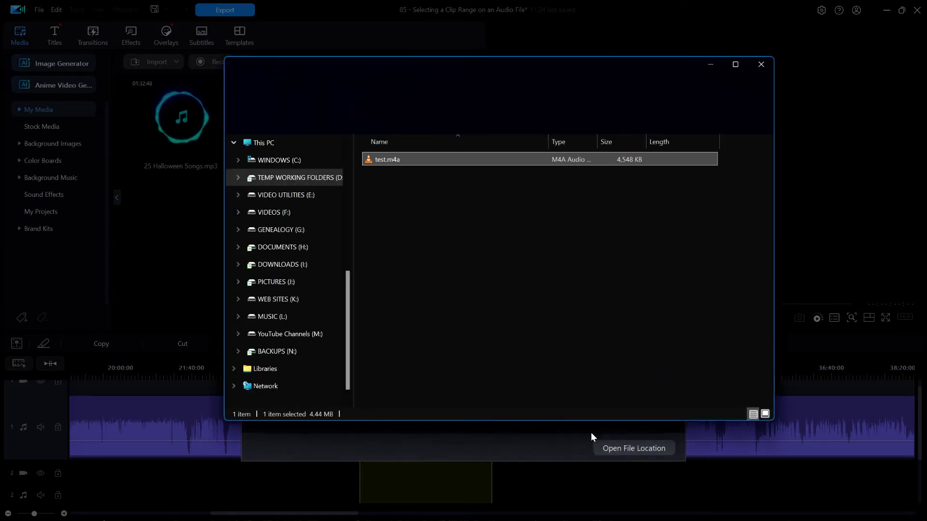
right_click(399, 162)
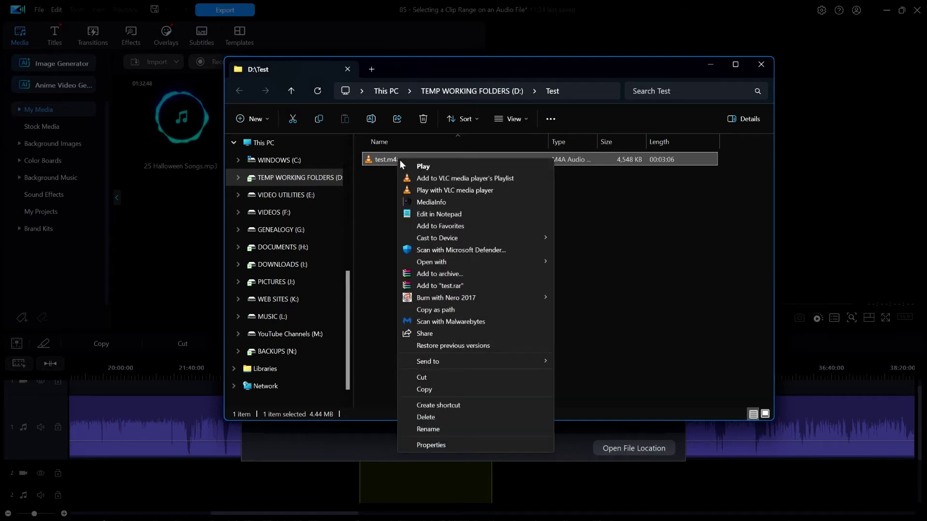
left_click(426, 168)
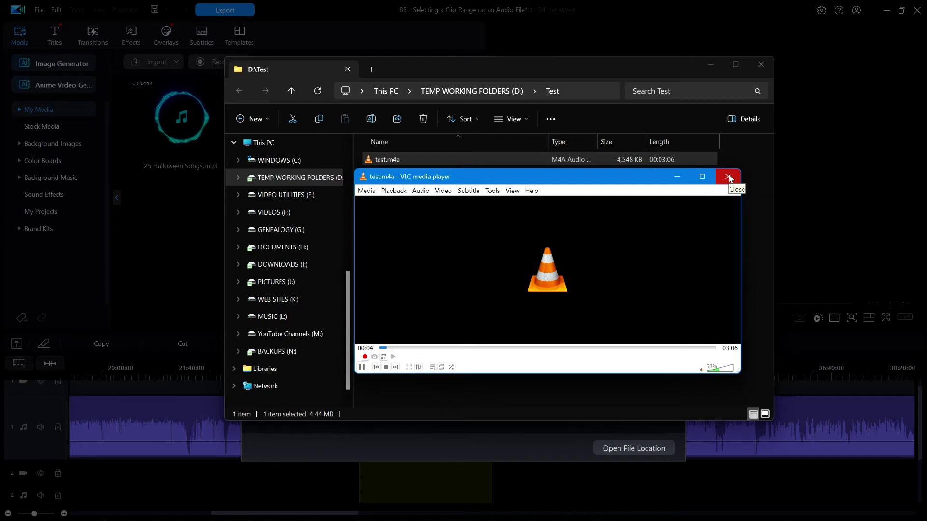
left_click(728, 177)
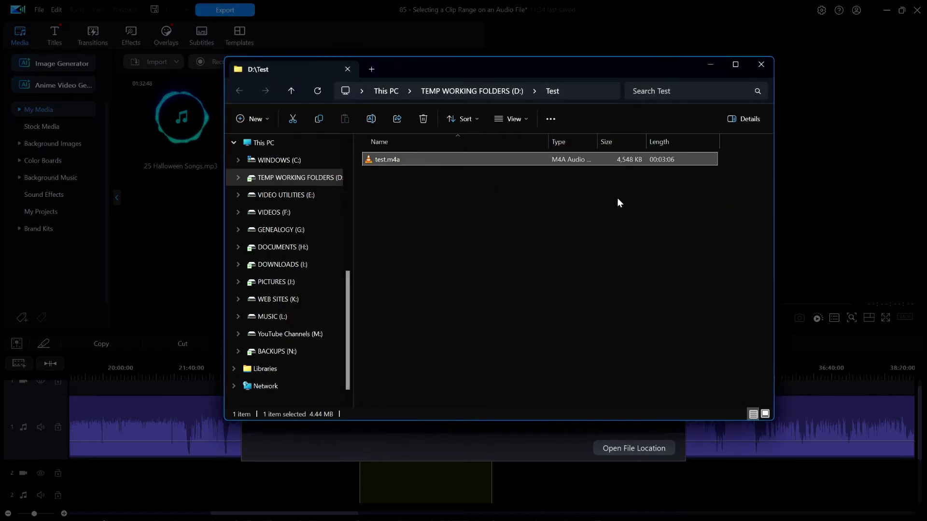
left_click(762, 66)
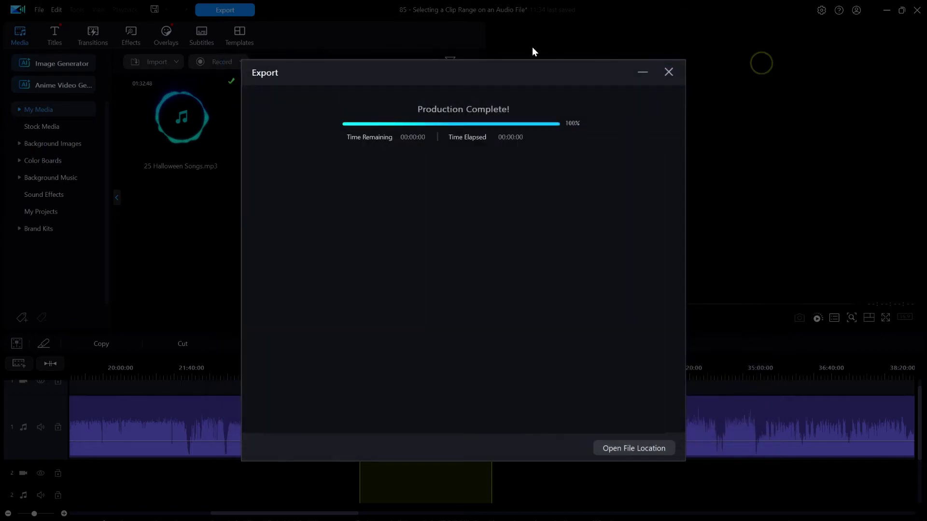
left_click(668, 72)
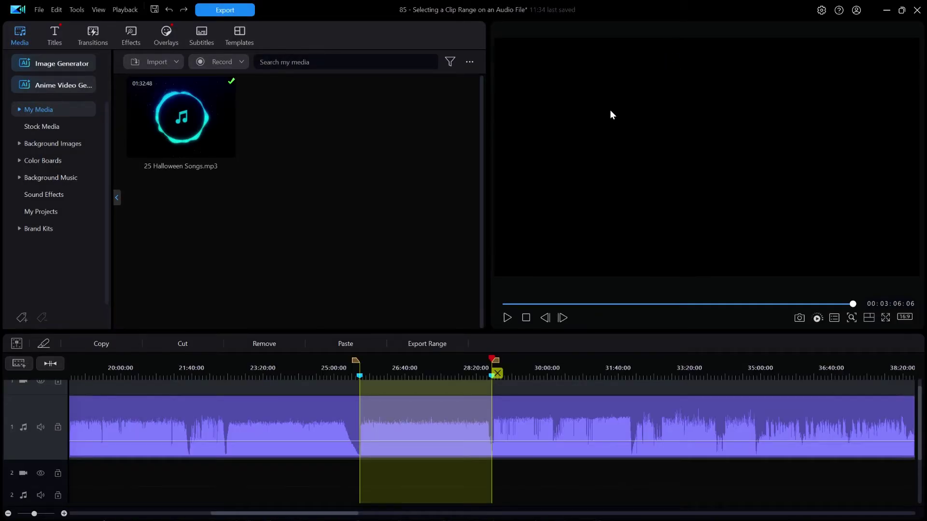
- Clear the clip range and split the 25 Halloween Songs clip at the two timeline markers, 00:25:36:03 and 00:28:41:09
left_click(516, 365)
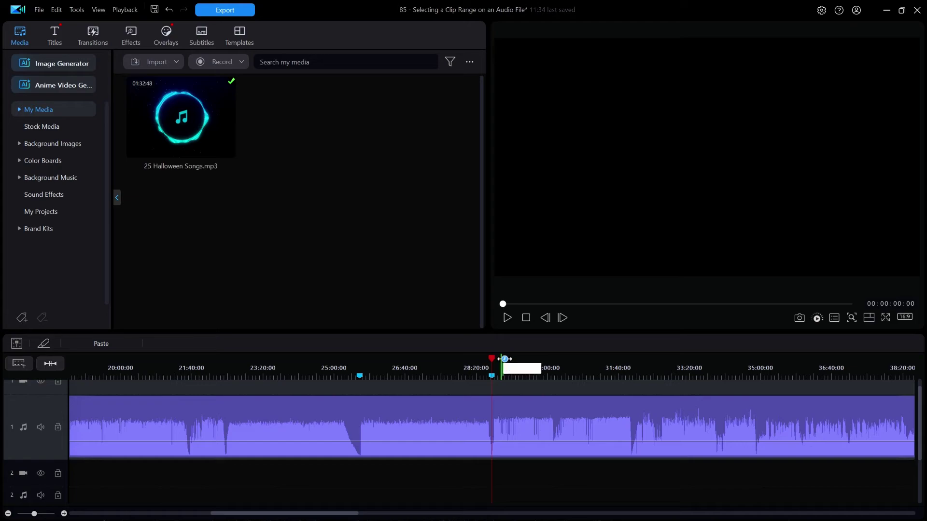
left_click_drag(491, 358, 360, 358)
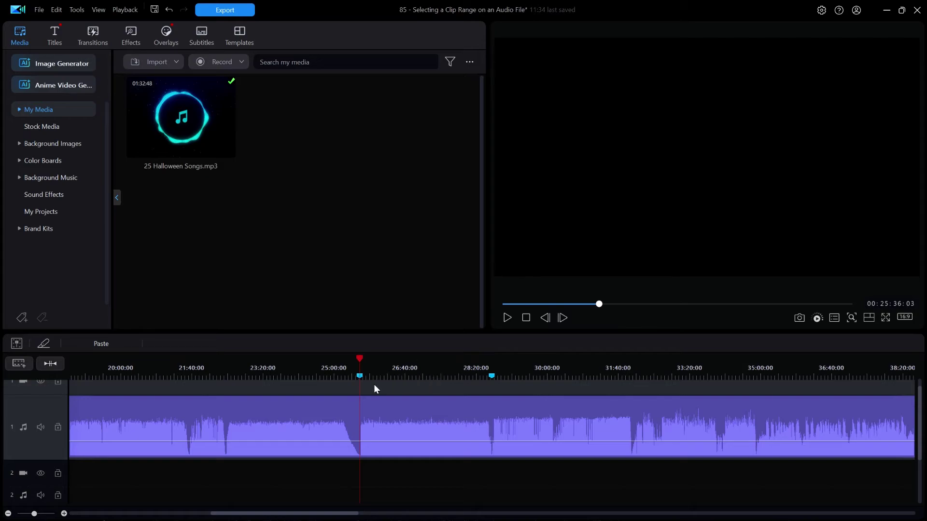
left_click(49, 344)
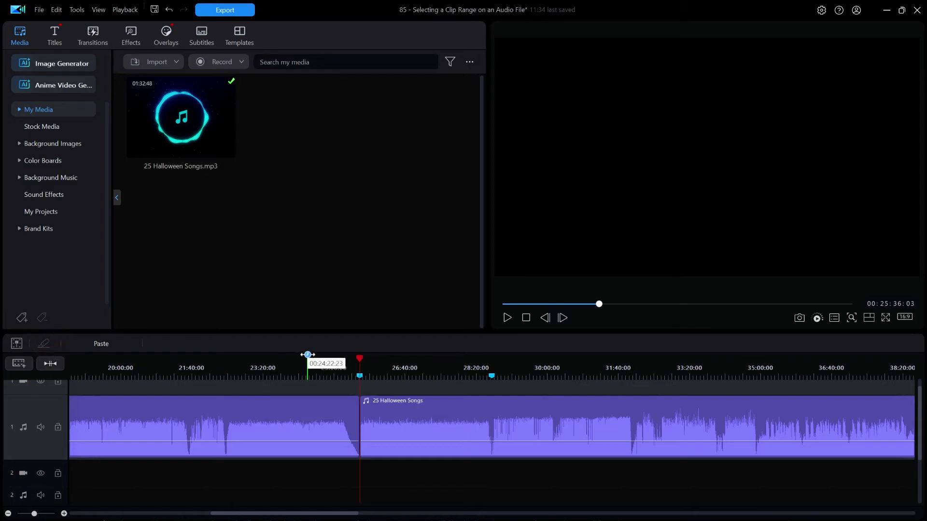
left_click_drag(360, 357, 491, 371)
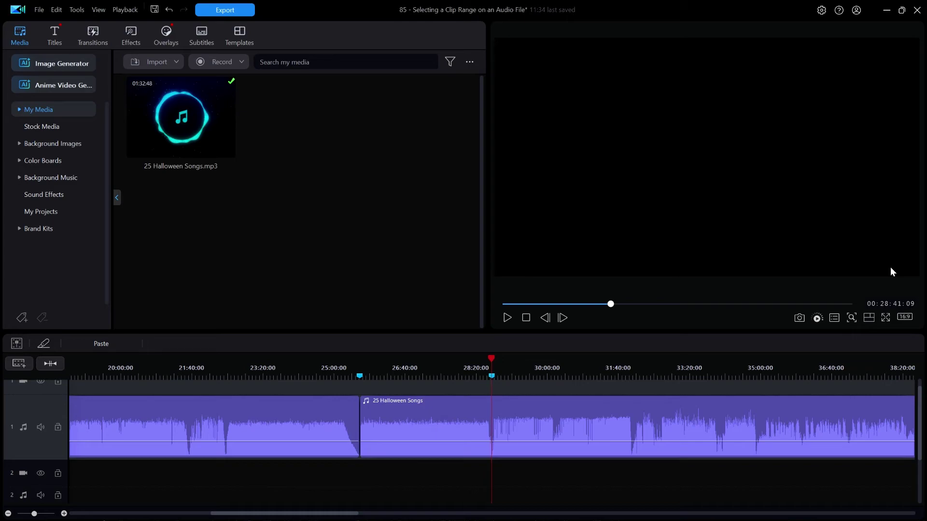
left_click(44, 345)
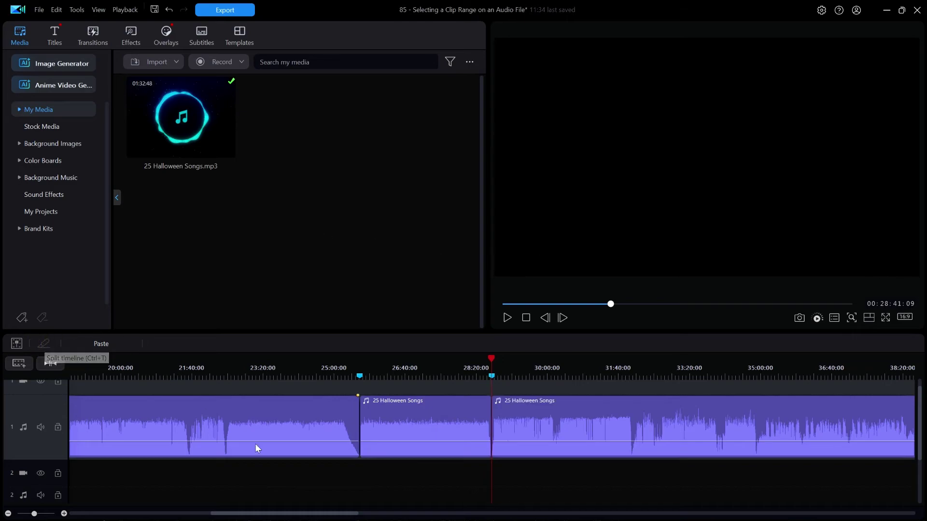
- Set a clip range covering exactly the split-off song segment between the two markers
left_click(431, 421)
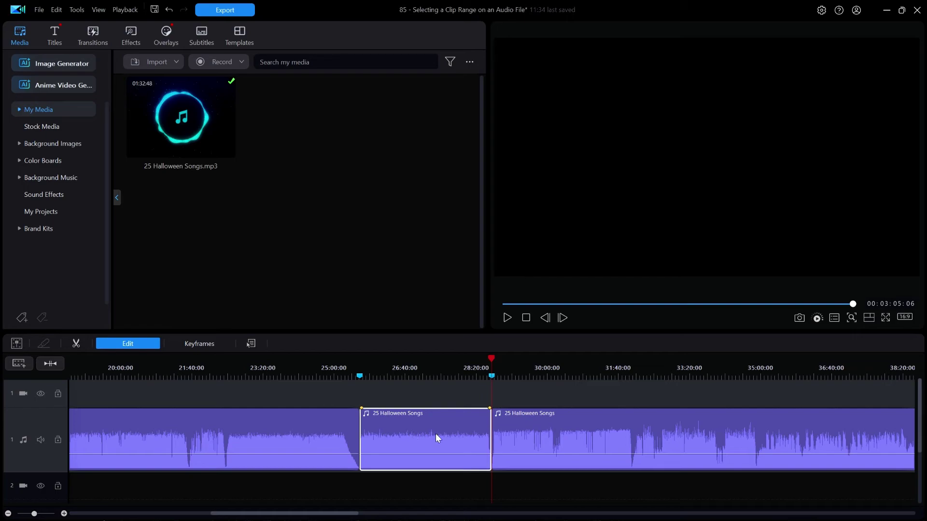
left_click(50, 364)
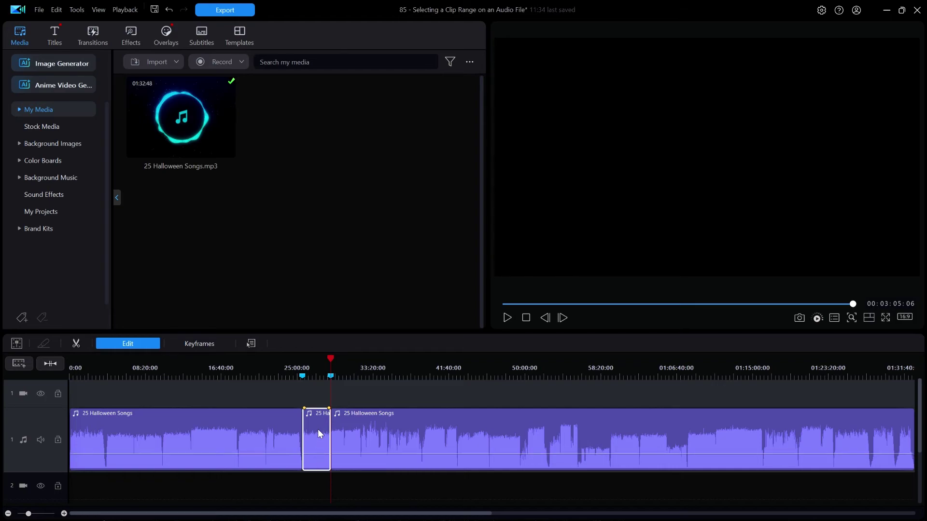
left_click(562, 372)
left_click(318, 429)
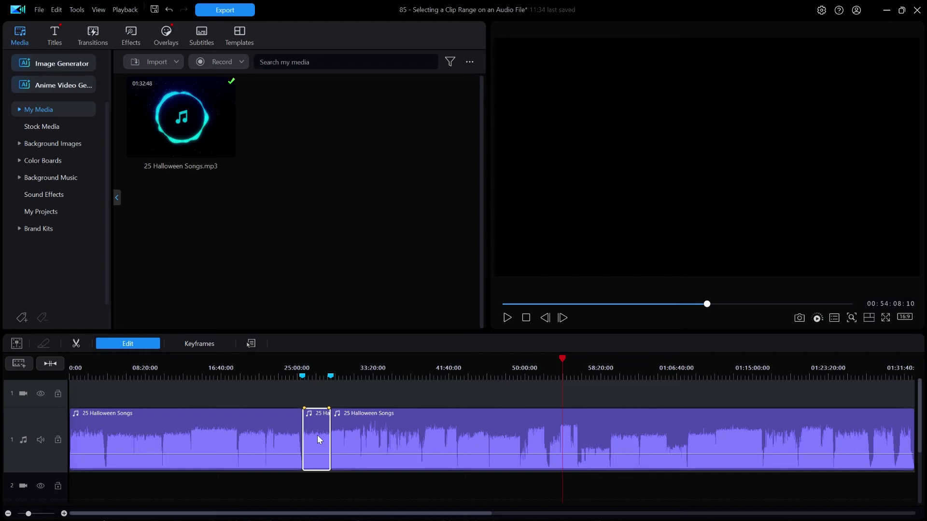
left_click(317, 436)
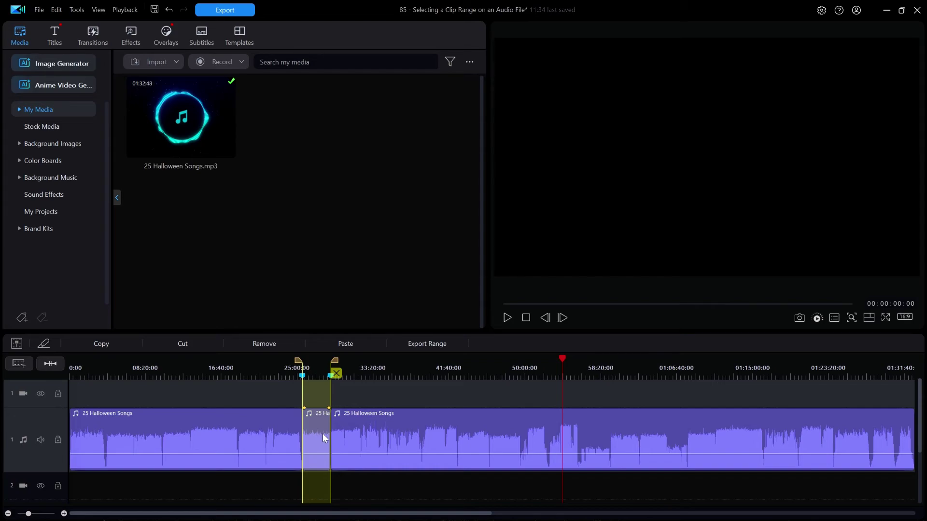
- Review the audio export settings for the selected range, close them without exporting, and clear the clip range
left_click(432, 344)
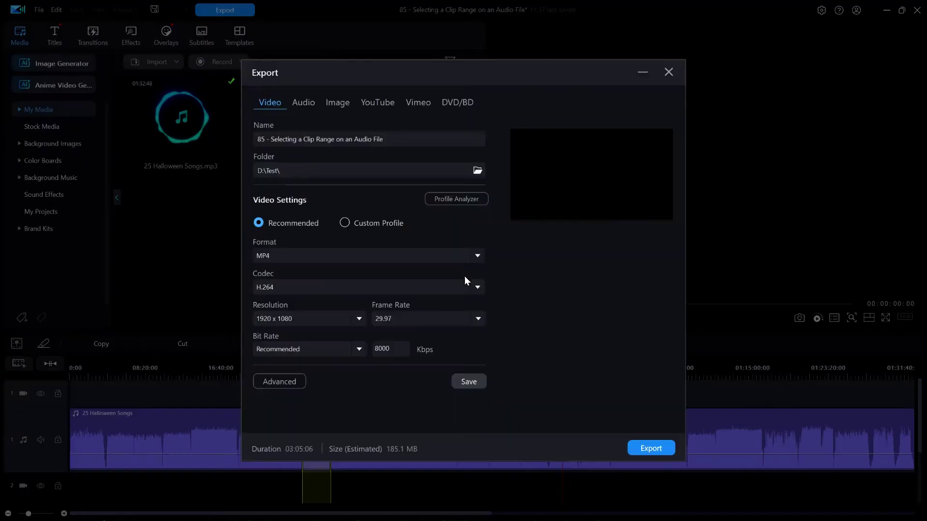
left_click(306, 103)
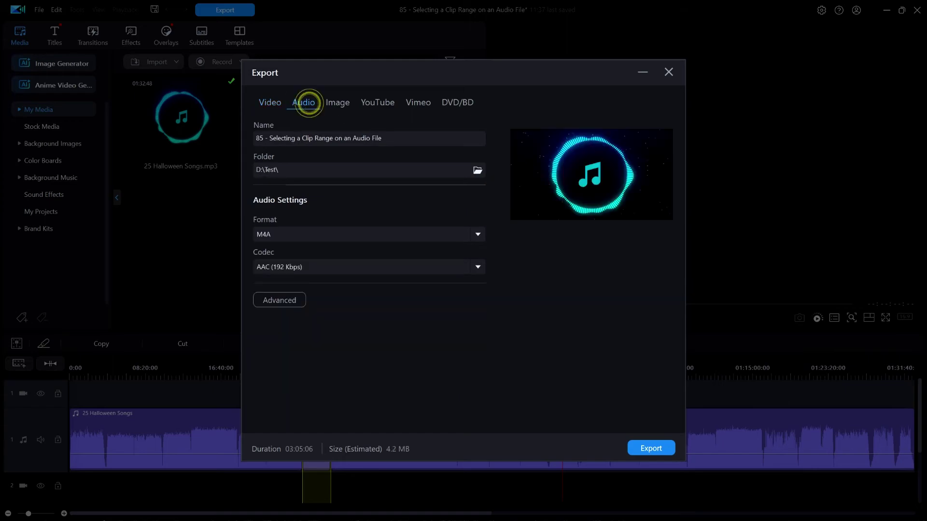
left_click(668, 72)
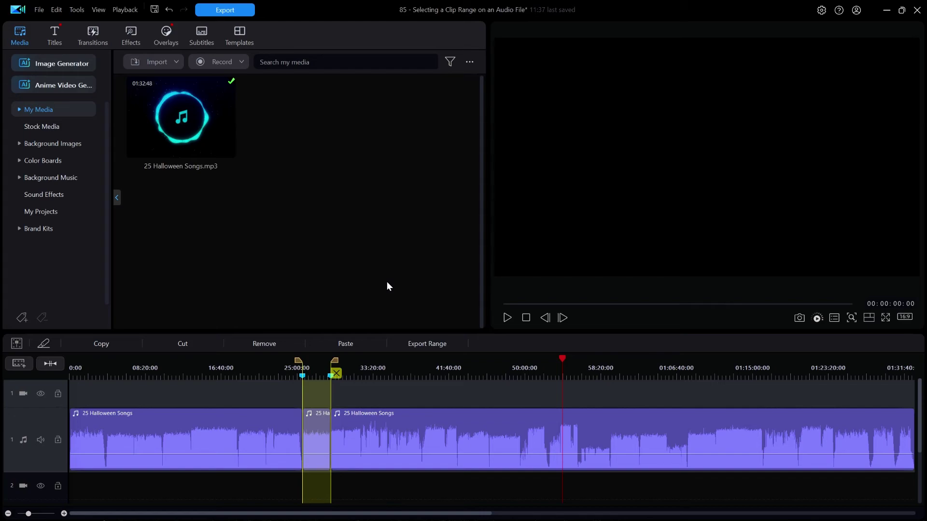
left_click(336, 373)
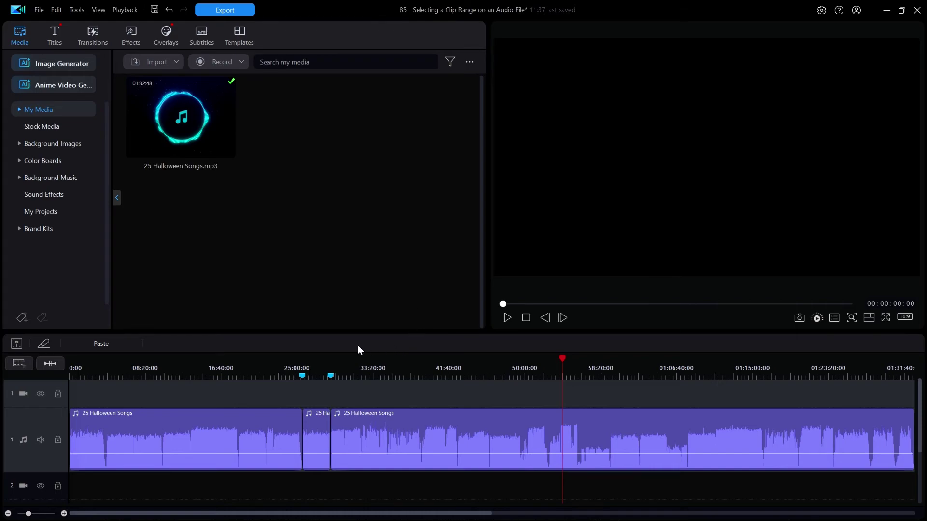
scroll(367, 373, "up", 2)
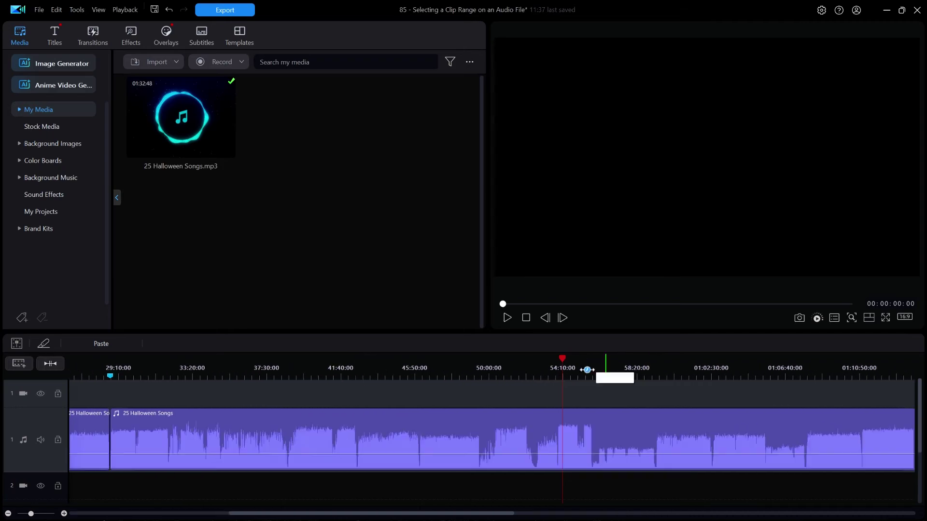